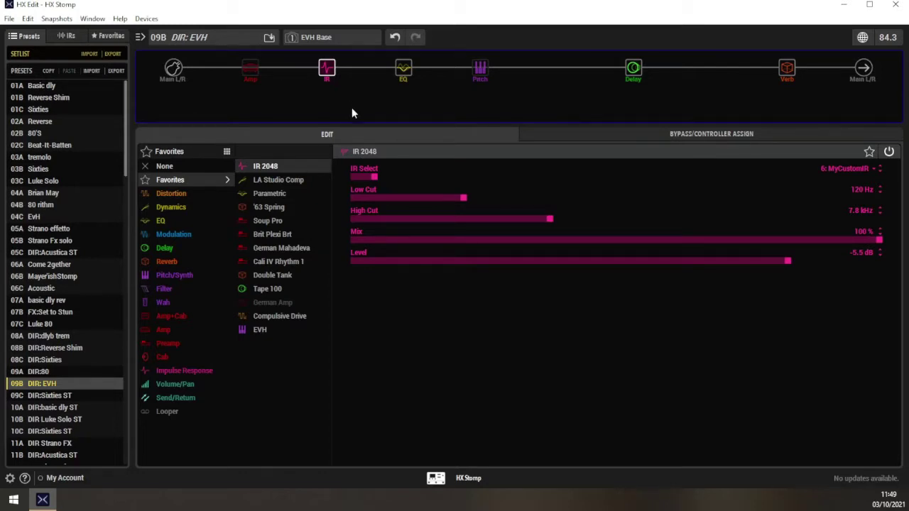
Select the PV Panama Amp block in the signal chain and turn it on.
left_click(254, 75)
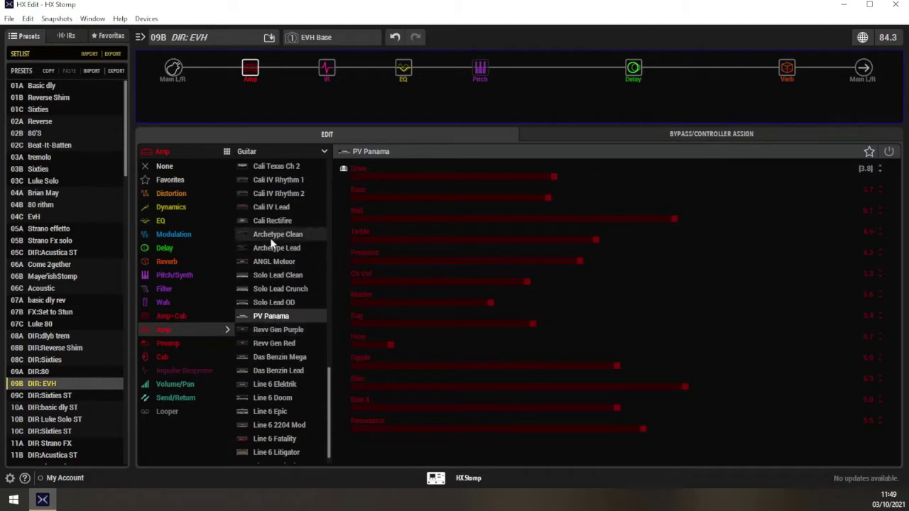
mouse_move(248, 64)
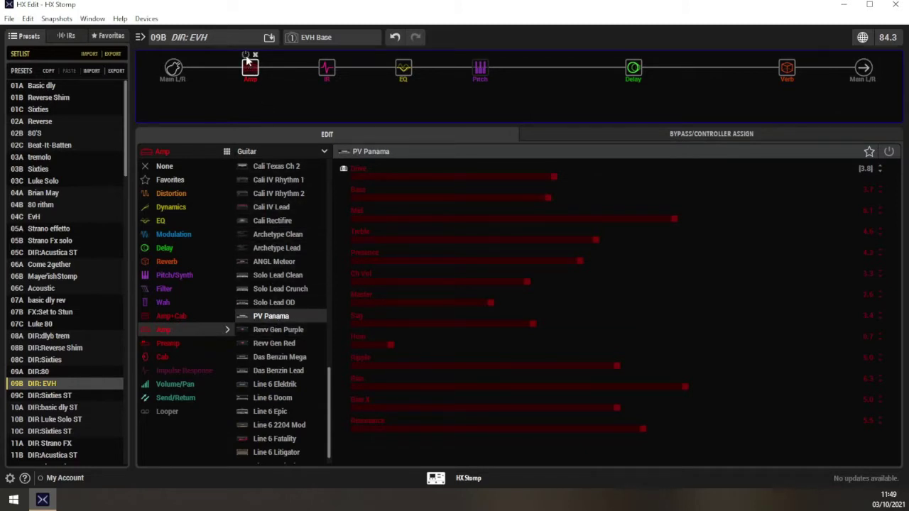
left_click(246, 55)
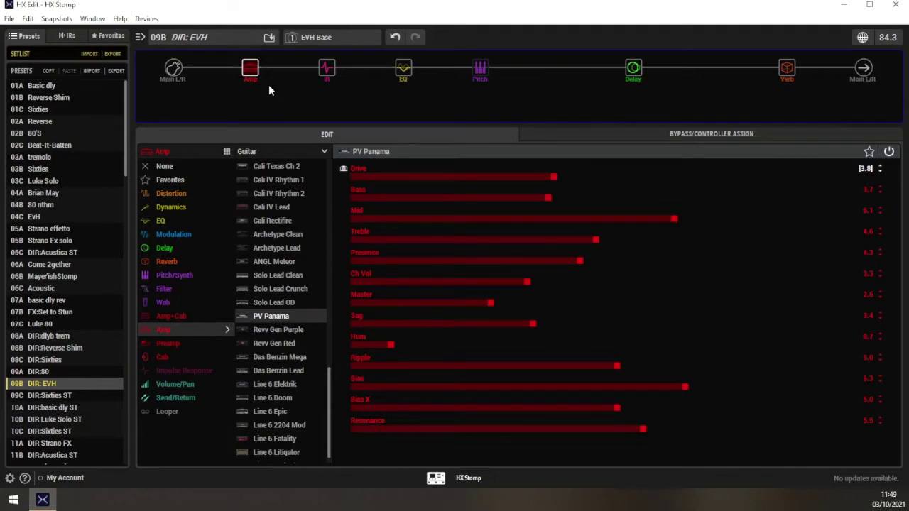
Bypass the Verb, Delay and EQ blocks in the signal chain and toggle the Pitch block's bypass.
left_click(783, 55)
left_click(629, 55)
mouse_move(447, 63)
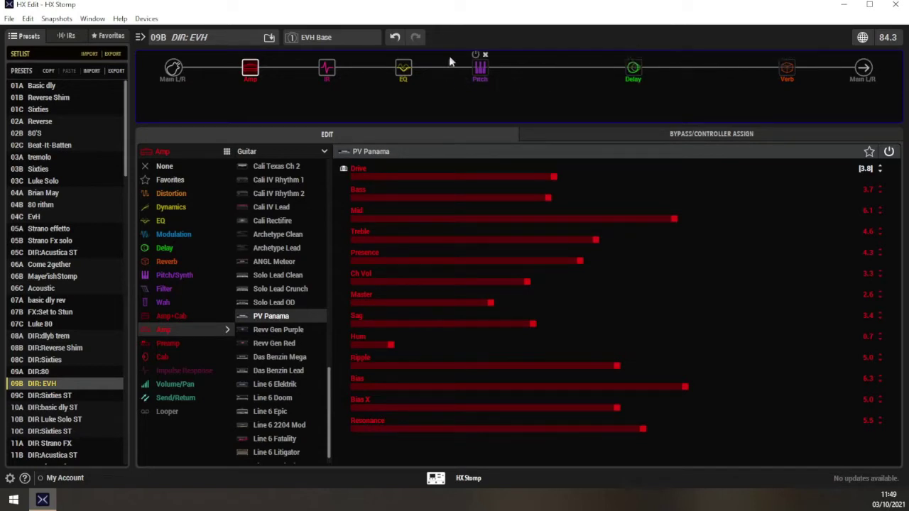
left_click(474, 54)
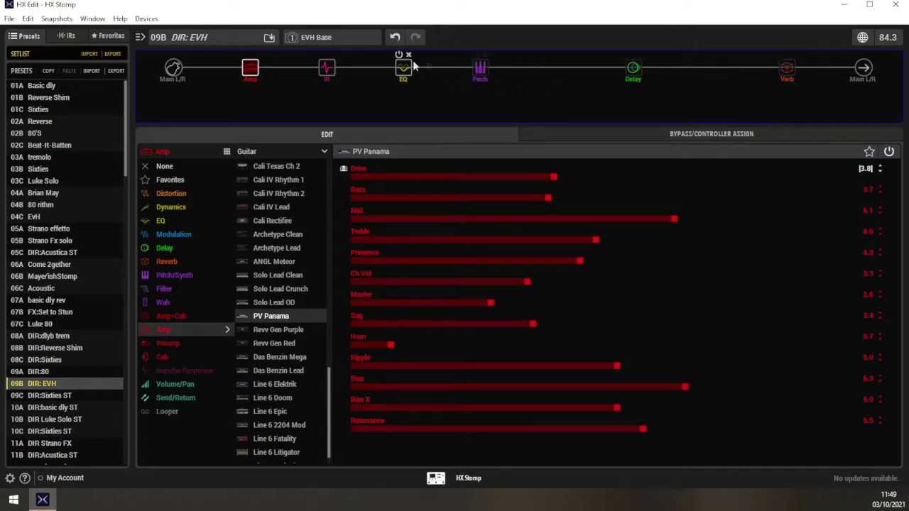
left_click(398, 55)
Examine the settings of the IR 2048, Glitz reverb and Vintage Digital delay blocks in turn.
mouse_move(340, 79)
left_click(330, 77)
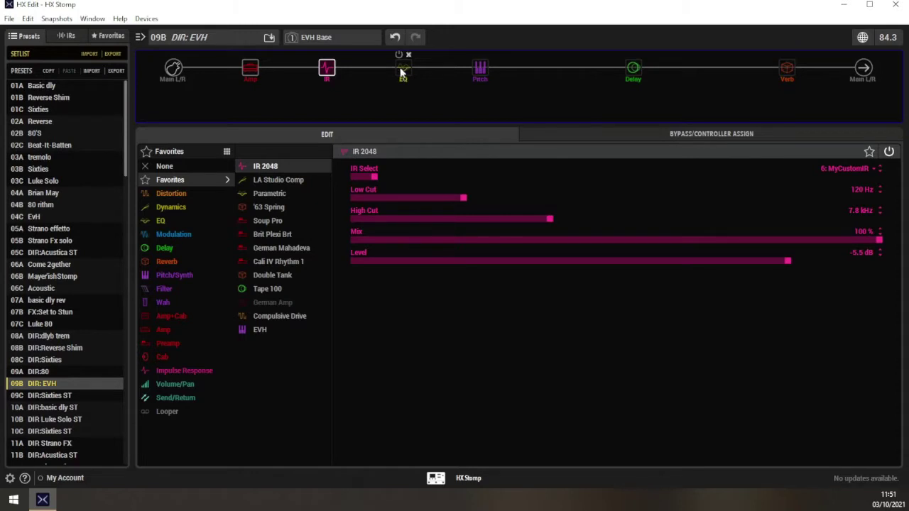
left_click(791, 67)
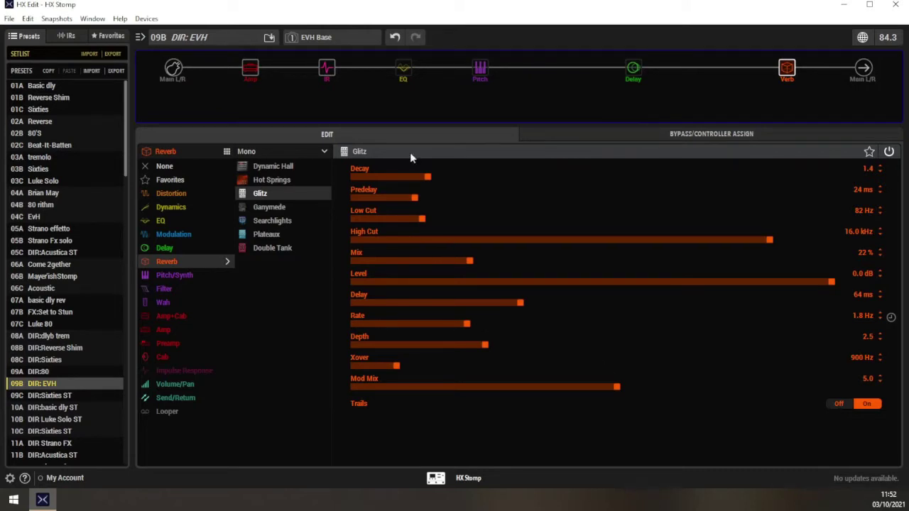
left_click(633, 67)
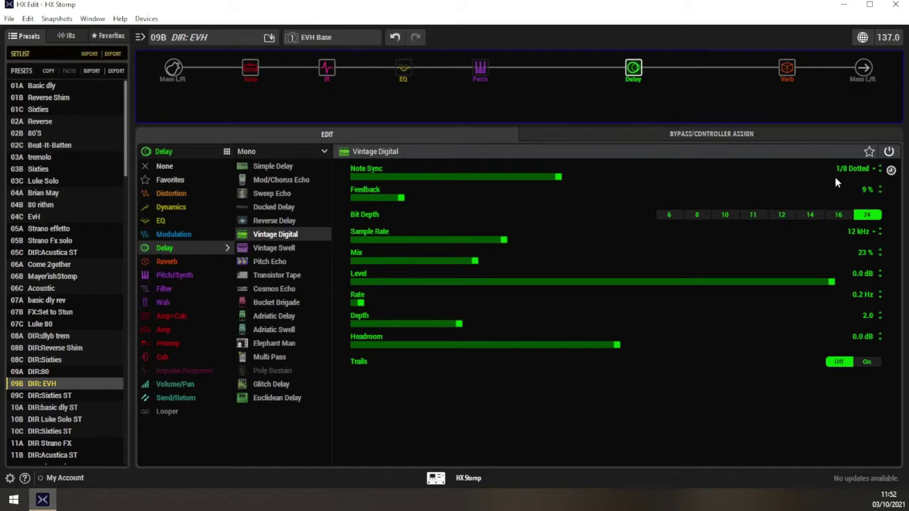
Open the Parametric EQ block's settings and close the eq.JPG picture of the EQ curve.
mouse_move(784, 64)
left_click(404, 69)
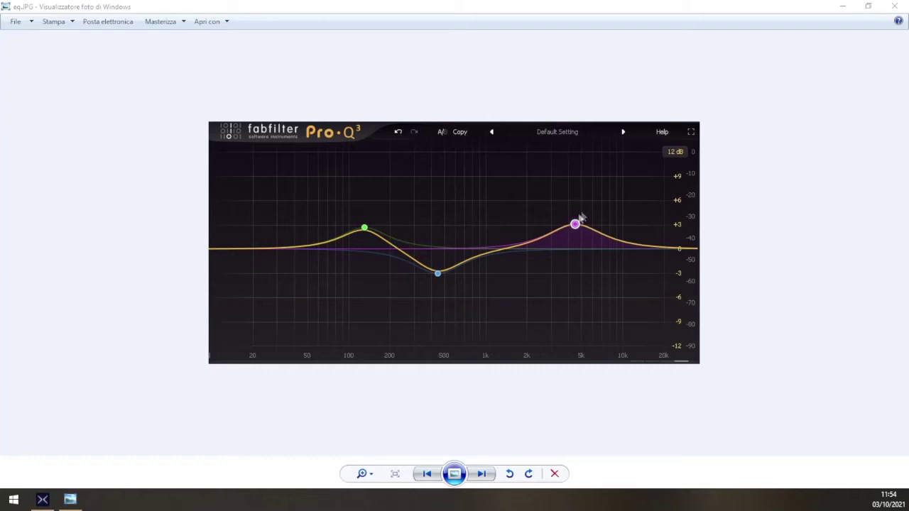
left_click(894, 7)
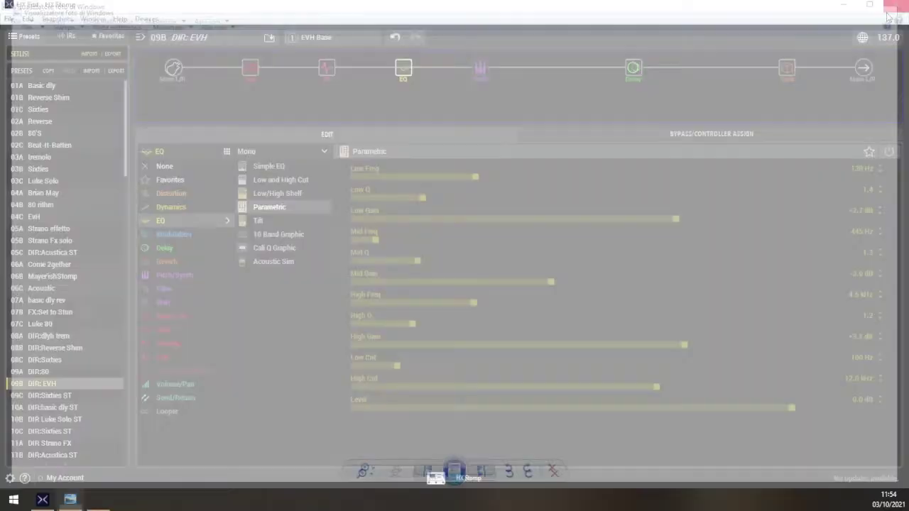
Turn on the bypassed Parametric EQ block in the signal chain.
left_click(400, 58)
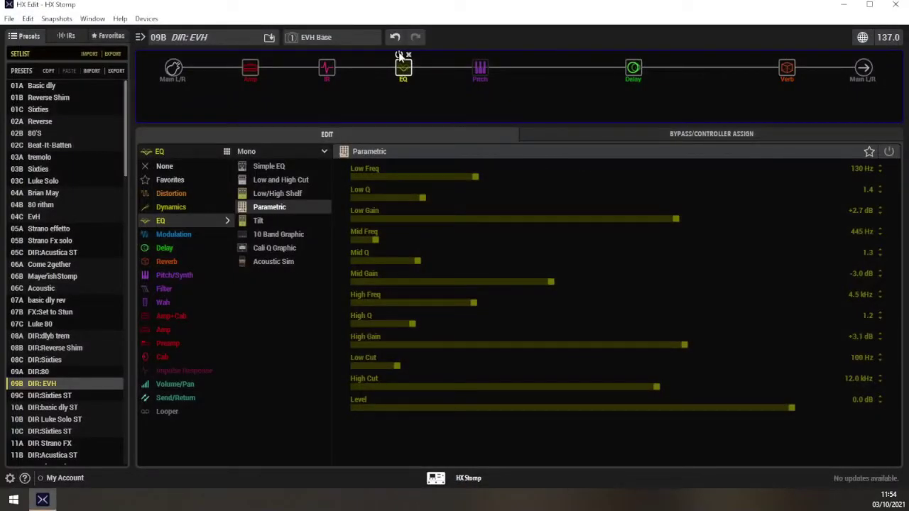
left_click(399, 55)
left_click(400, 56)
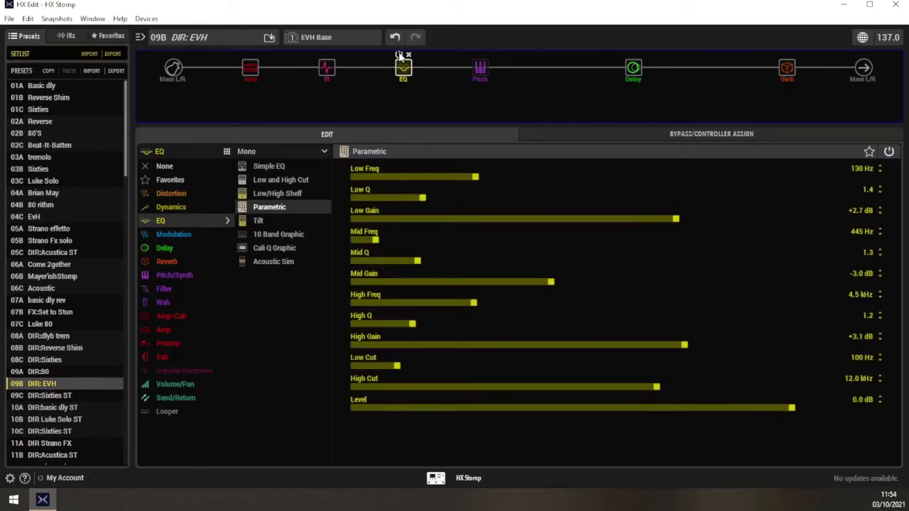
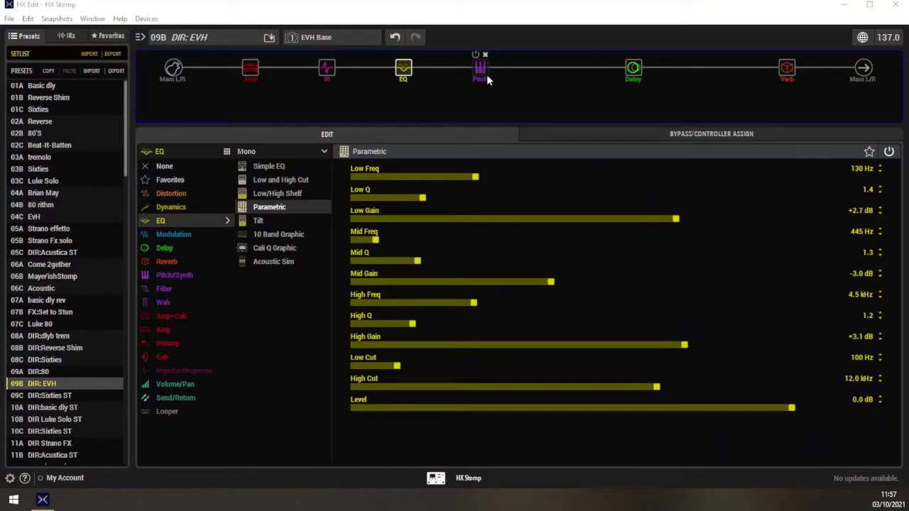
Select the Dual Pitch block in the EVH Base snapshot and turn it on.
left_click(487, 75)
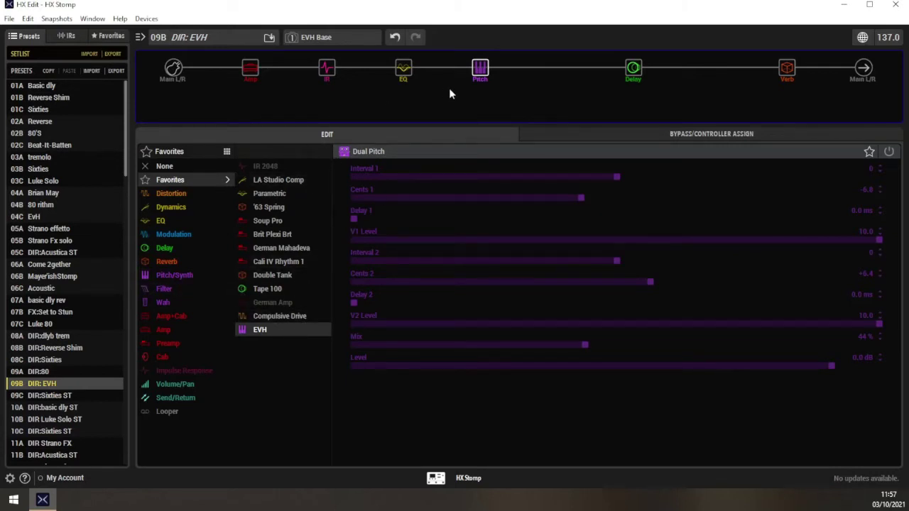
mouse_move(481, 63)
left_click(481, 65)
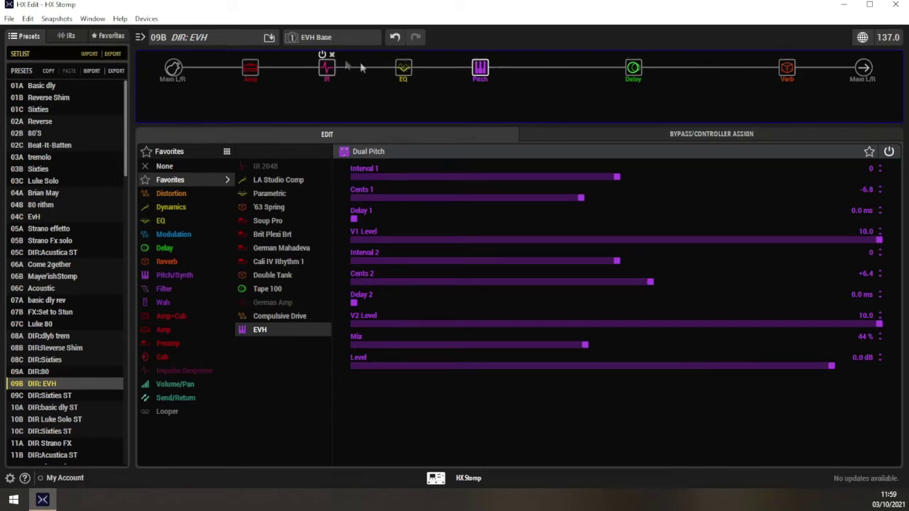
Switch to snapshot 2, Pitched, and view its copy, rename and color options without choosing any.
left_click(342, 38)
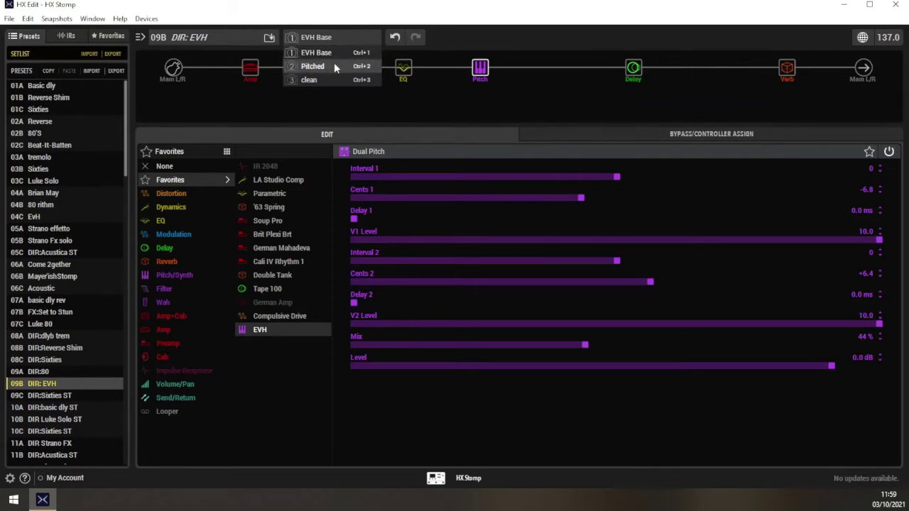
left_click(335, 65)
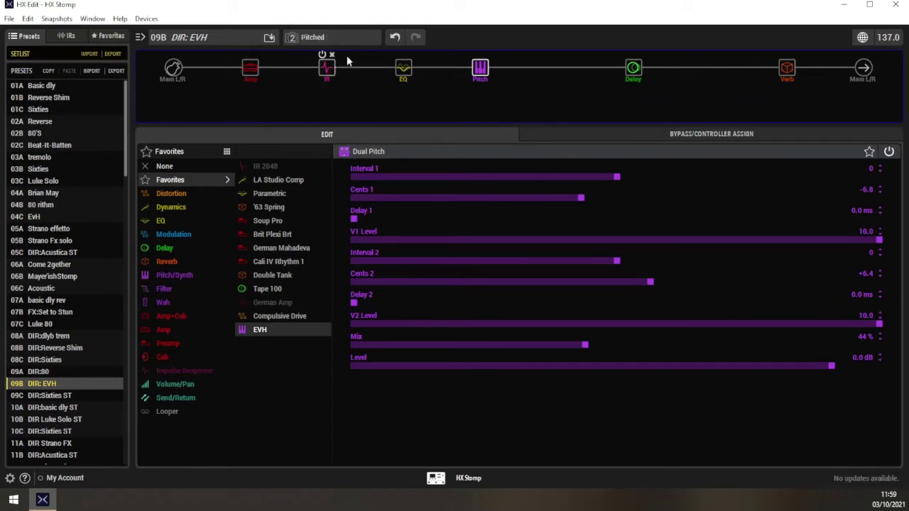
right_click(351, 37)
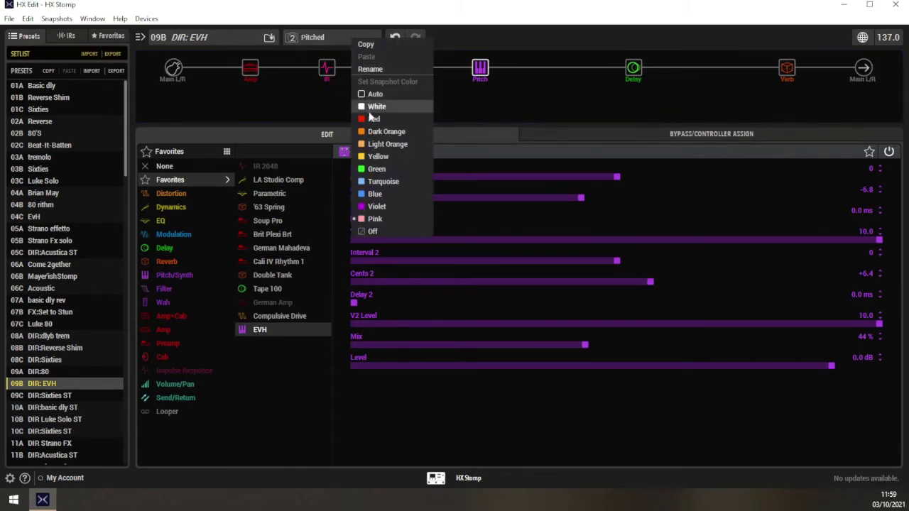
left_click(313, 93)
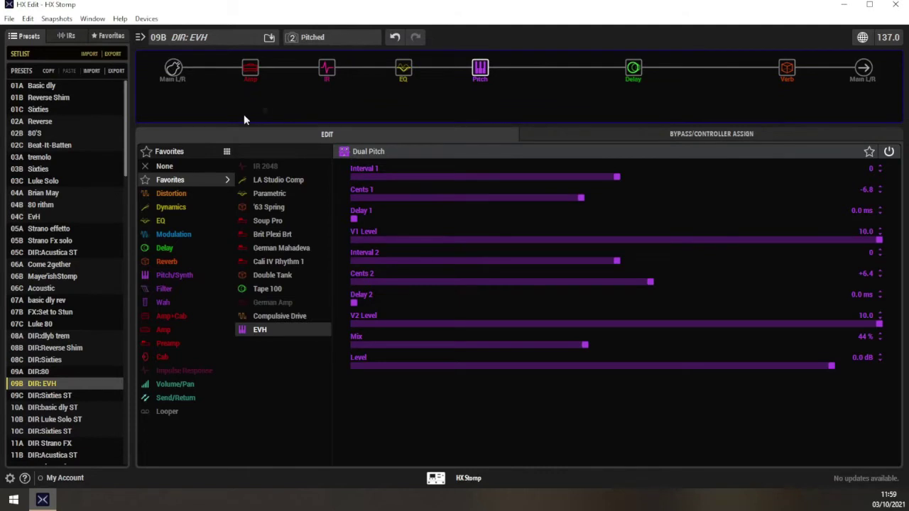
right_click(321, 43)
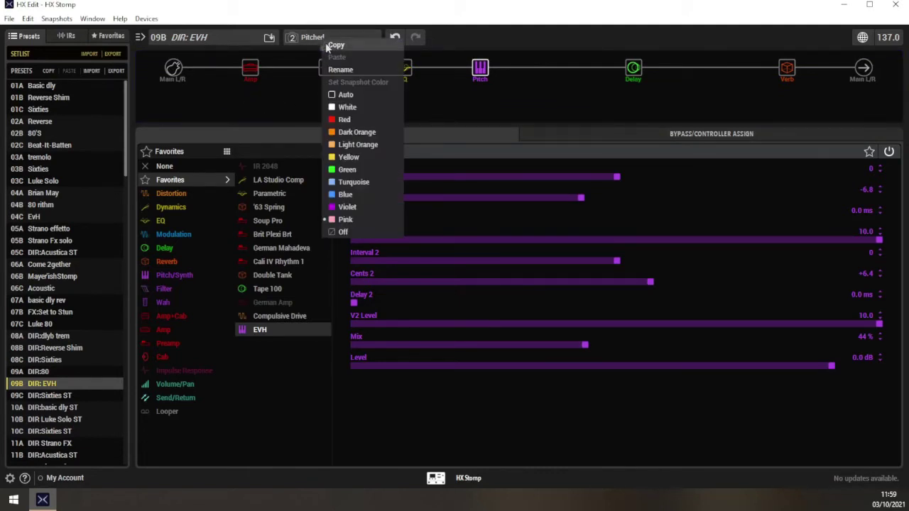
left_click(307, 41)
Return to snapshot 1, EVH Base, and bypass its Dual Pitch block.
left_click(305, 41)
left_click(318, 54)
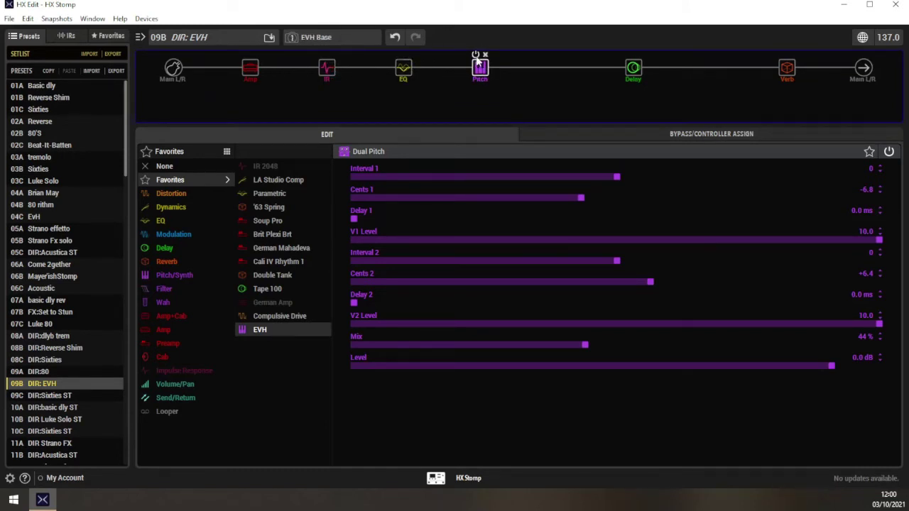
left_click(476, 56)
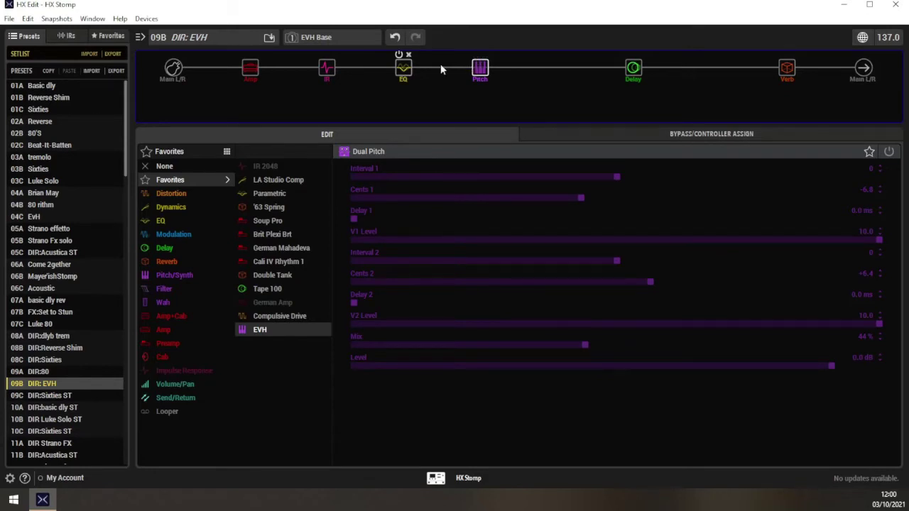
Switch to snapshot 2, Pitched, to compare its active blocks with EVH Base.
left_click(319, 37)
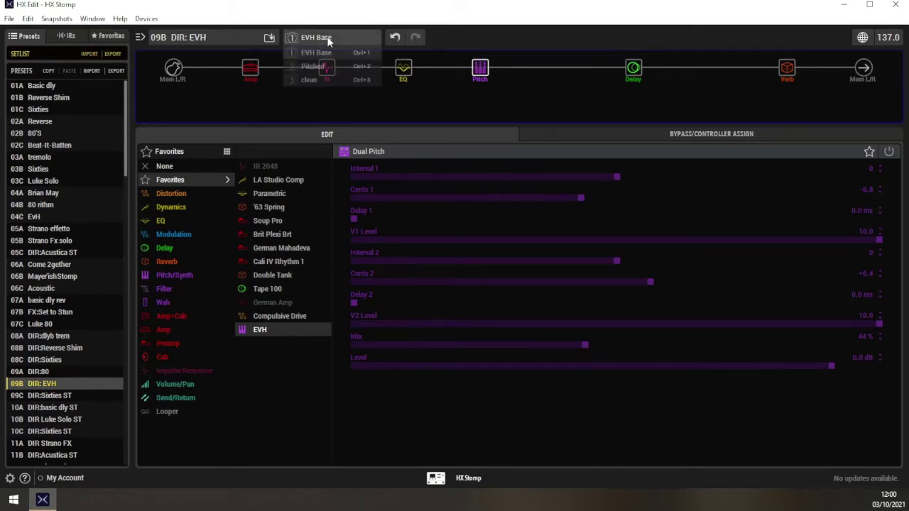
left_click(337, 66)
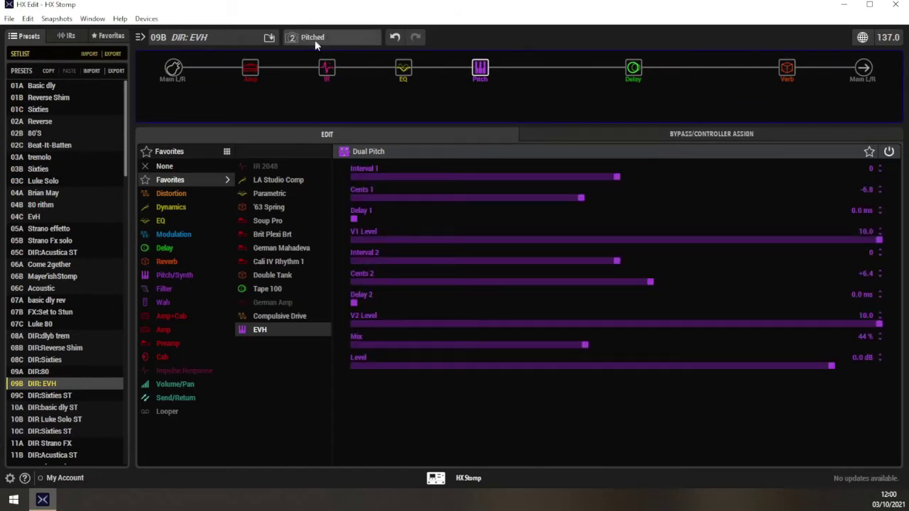
left_click(312, 39)
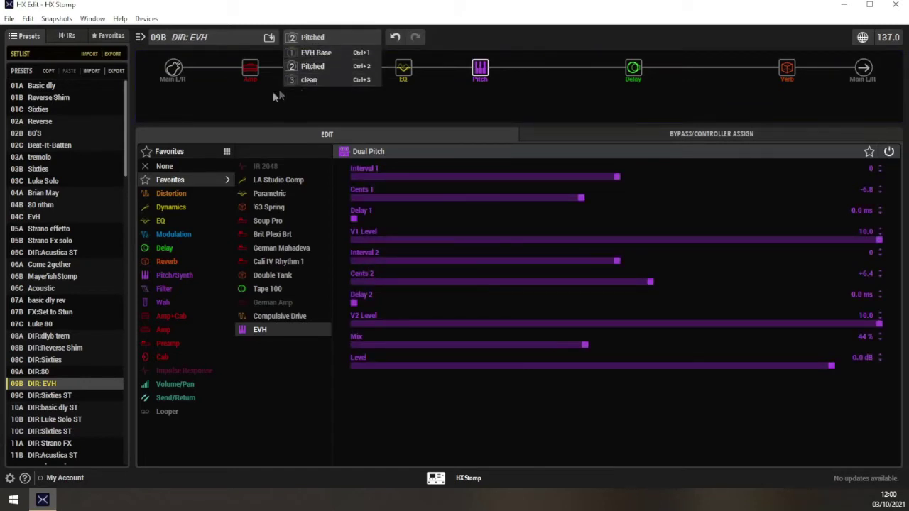
left_click(257, 96)
Switch to snapshot 3, clean, and show the PV Panama Amp block's settings.
left_click(324, 38)
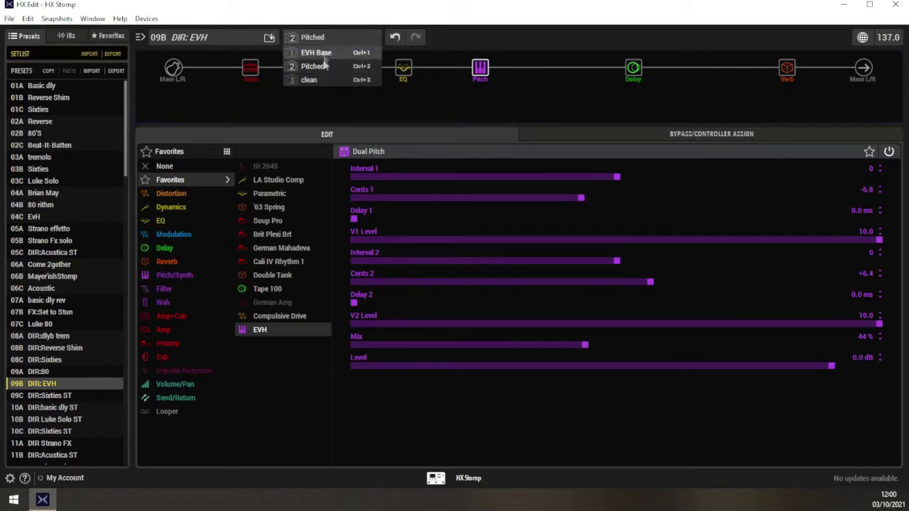
left_click(323, 81)
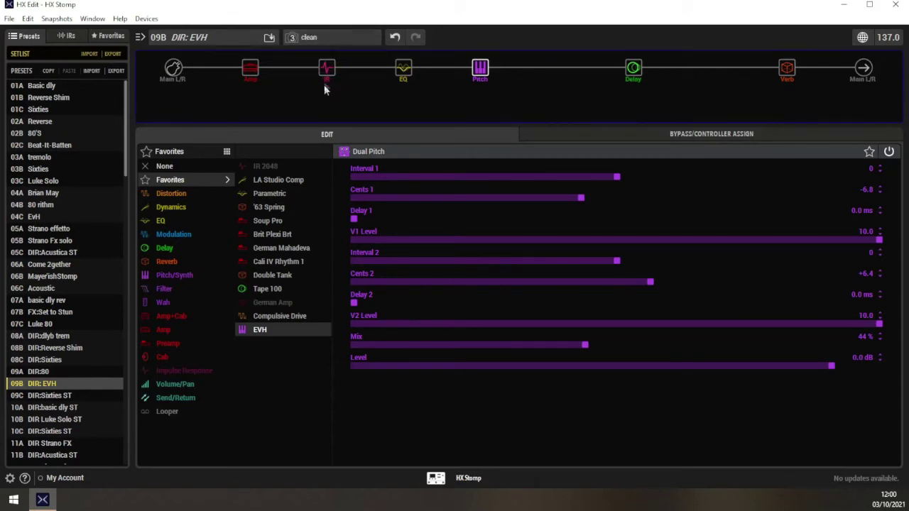
left_click(250, 69)
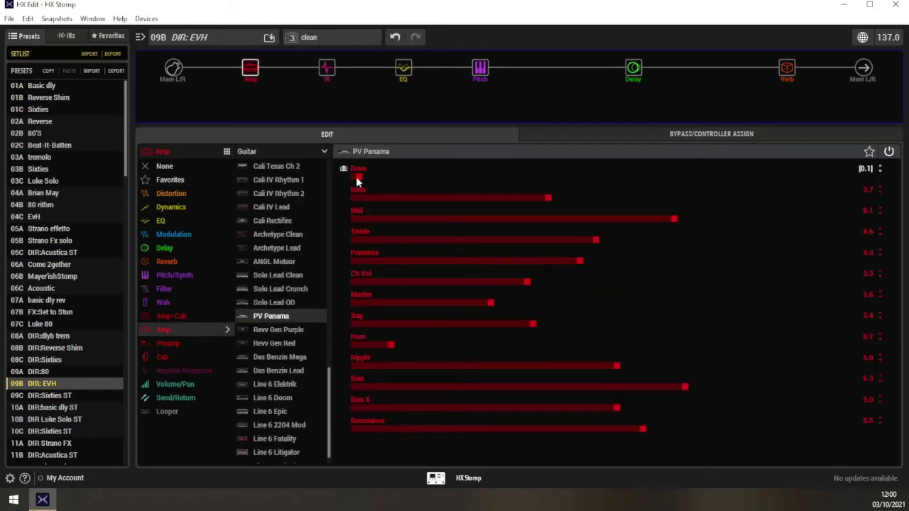